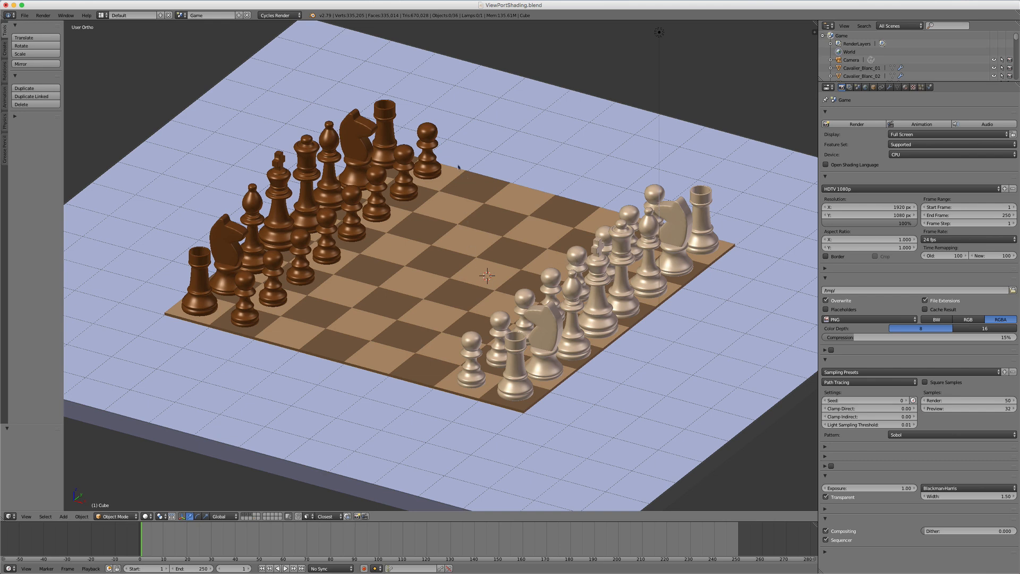
# Step: Preview the chess scene with rendered viewport shading and view the pieces and board from several angles
pyautogui.click(280, 15)
pyautogui.scroll(-3, 438, 181)
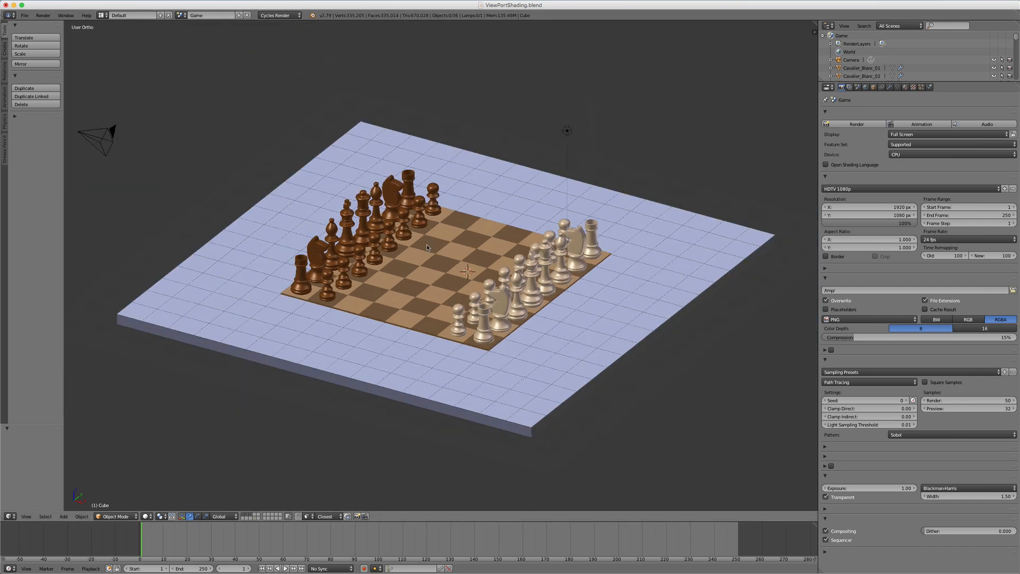
pyautogui.moveTo(428, 248); pyautogui.dragTo(438, 280, button='middle')
pyautogui.scroll(2, 437, 267)
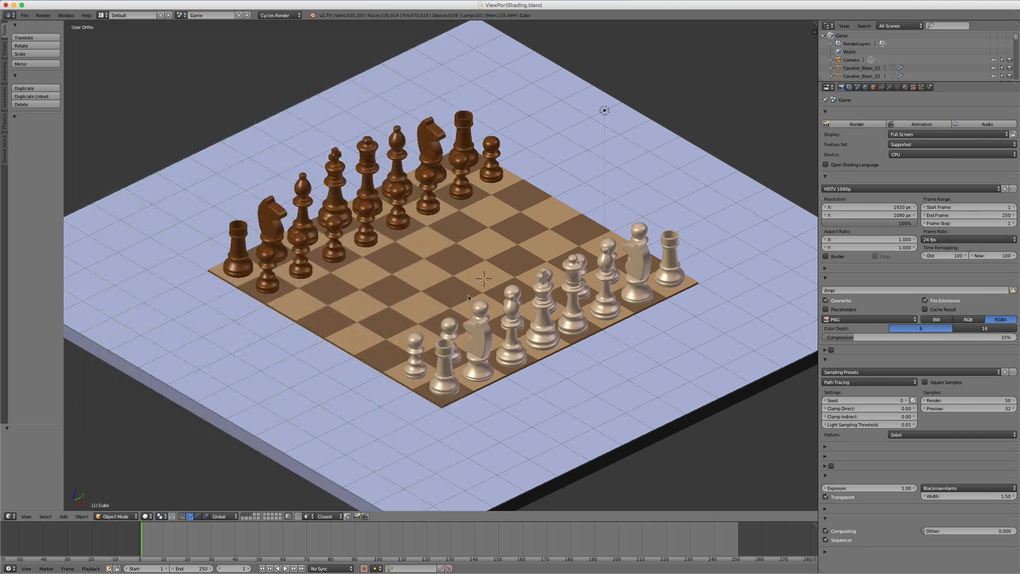
pyautogui.moveTo(481, 298)
pyautogui.mouseDown(button='middle')
pyautogui.moveTo(484, 290)
pyautogui.moveTo(485, 304)
pyautogui.mouseUp(button='middle')
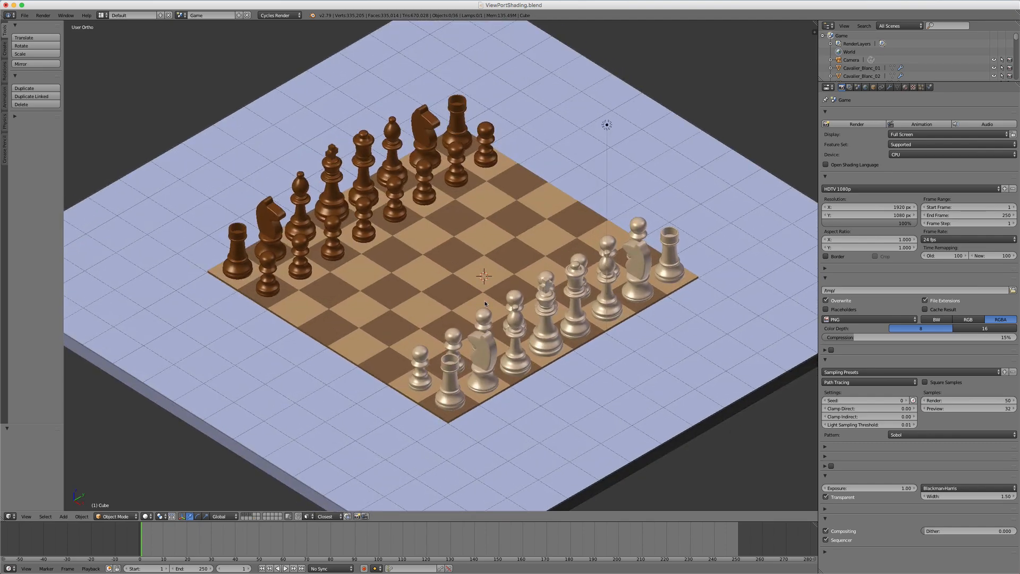
pyautogui.hotkey('shift', 'z')
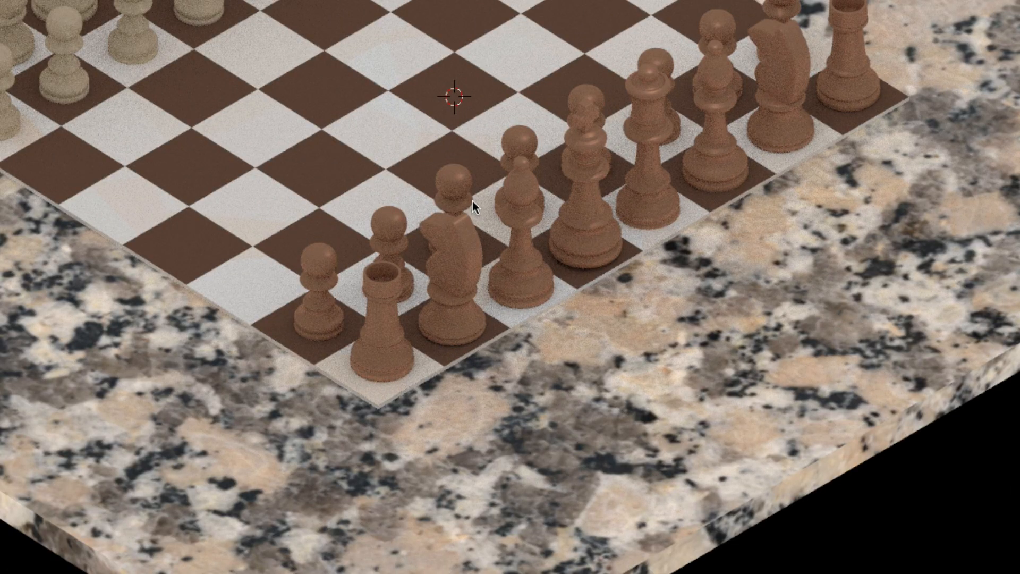
pyautogui.moveTo(568, 295)
pyautogui.mouseDown(button='middle')
pyautogui.moveTo(556, 264)
pyautogui.moveTo(578, 288)
pyautogui.mouseUp(button='middle')
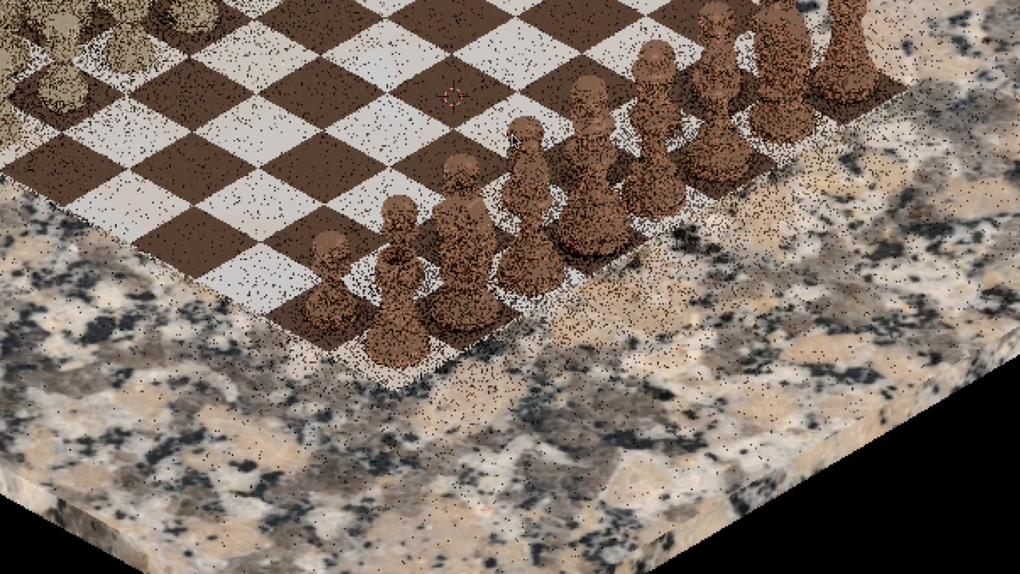
pyautogui.moveTo(667, 154)
pyautogui.mouseDown(button='middle')
pyautogui.moveTo(646, 154)
pyautogui.moveTo(661, 153)
pyautogui.mouseUp(button='middle')
pyautogui.scroll(3, 652, 152)
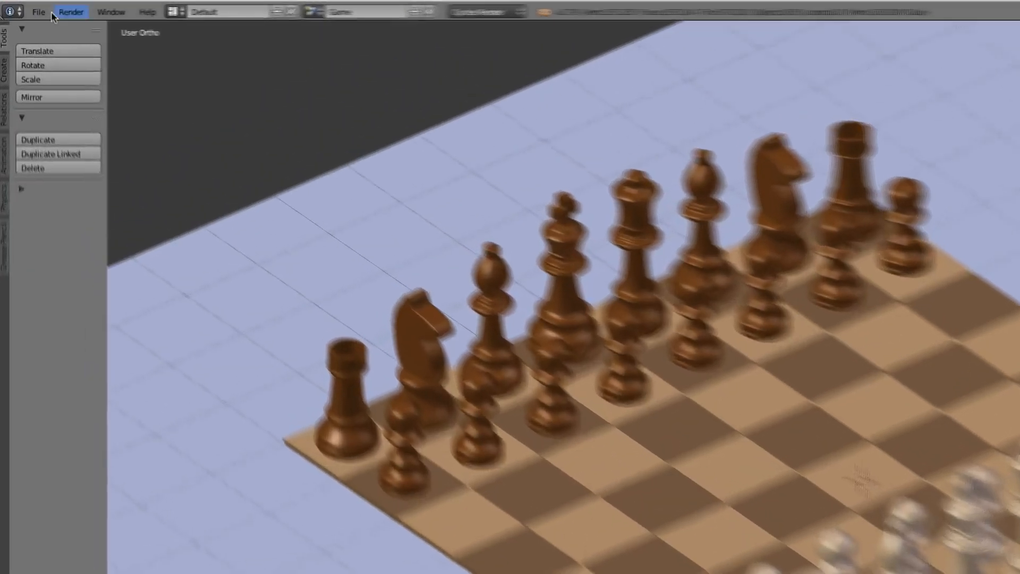
# Step: Set the Cycles compute device to OpenCL in the system preferences and save the user settings
pyautogui.click(43, 11)
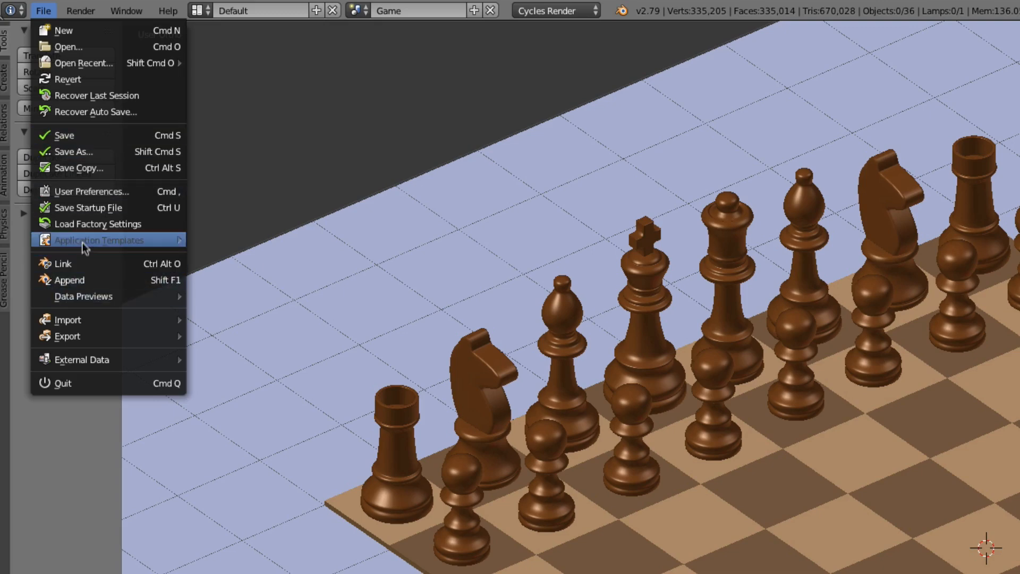
pyautogui.click(85, 192)
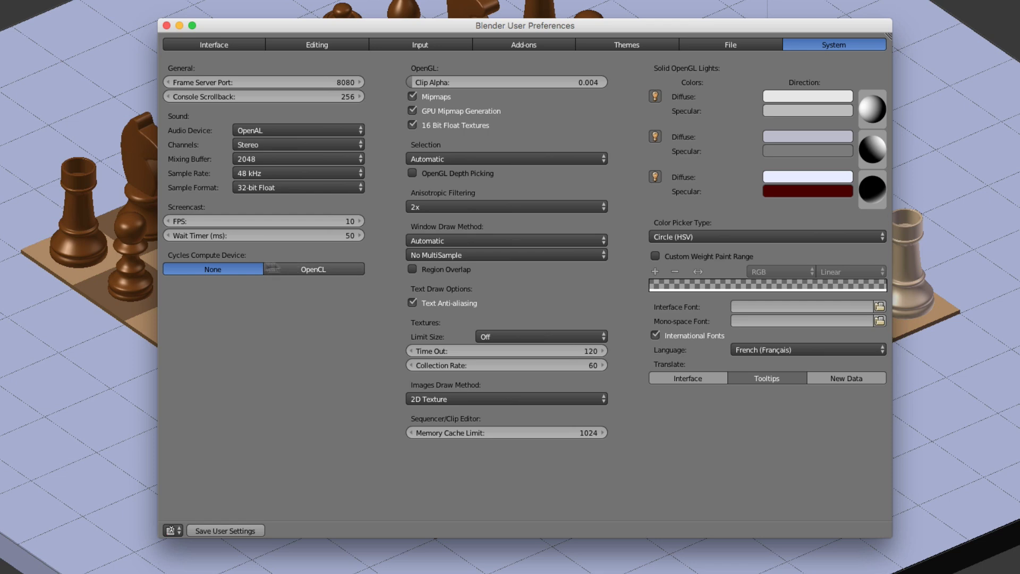
pyautogui.click(313, 271)
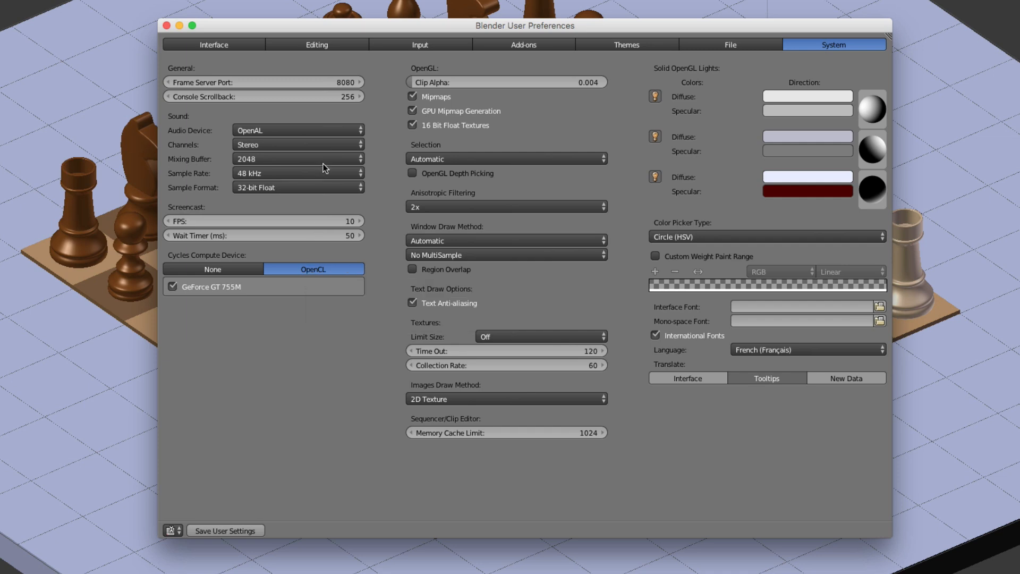
pyautogui.click(218, 270)
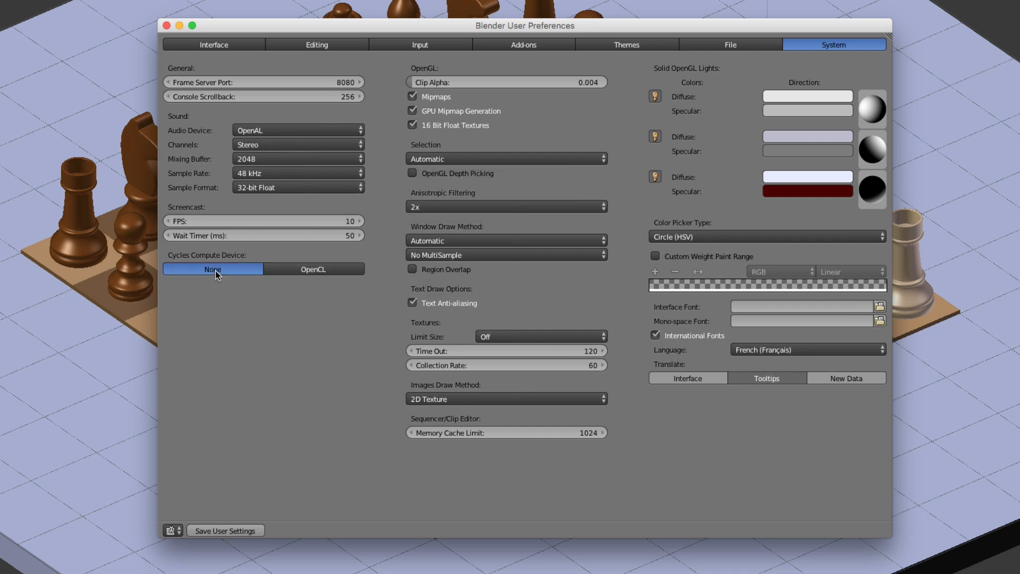
pyautogui.click(305, 269)
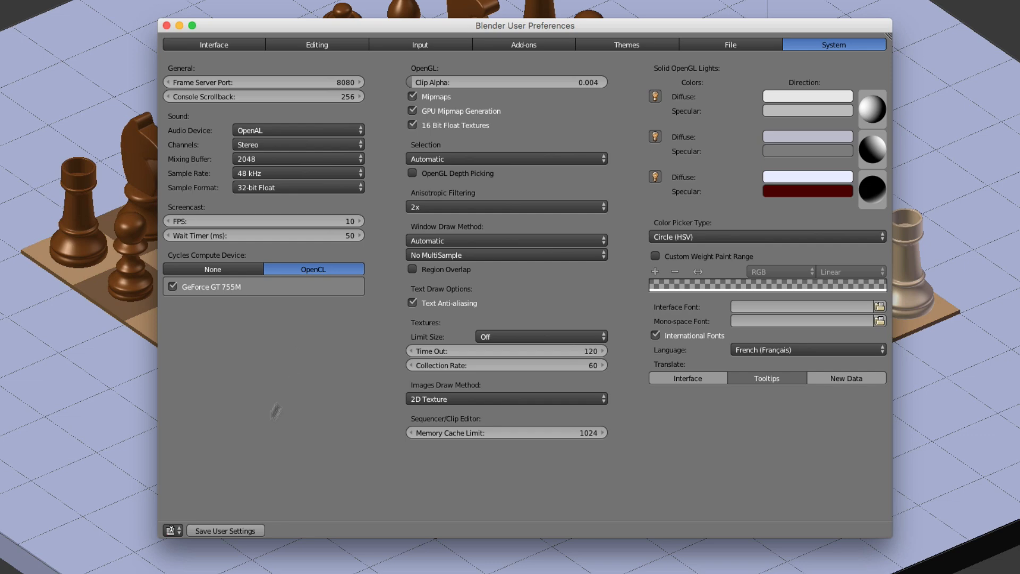
pyautogui.click(219, 532)
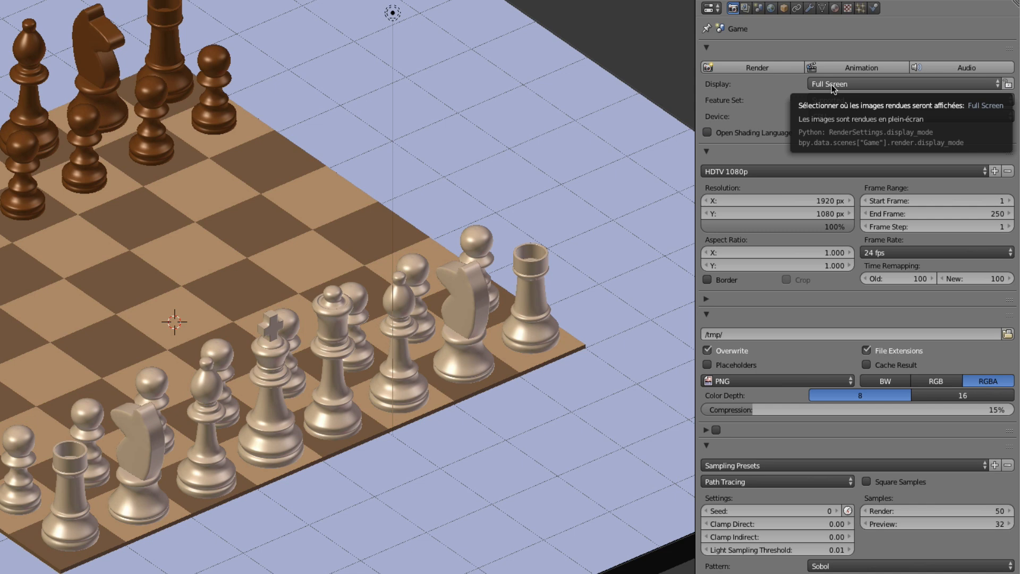
# Step: Review the render display options, keeping Full Screen, and check the device choice in the render settings
pyautogui.click(831, 84)
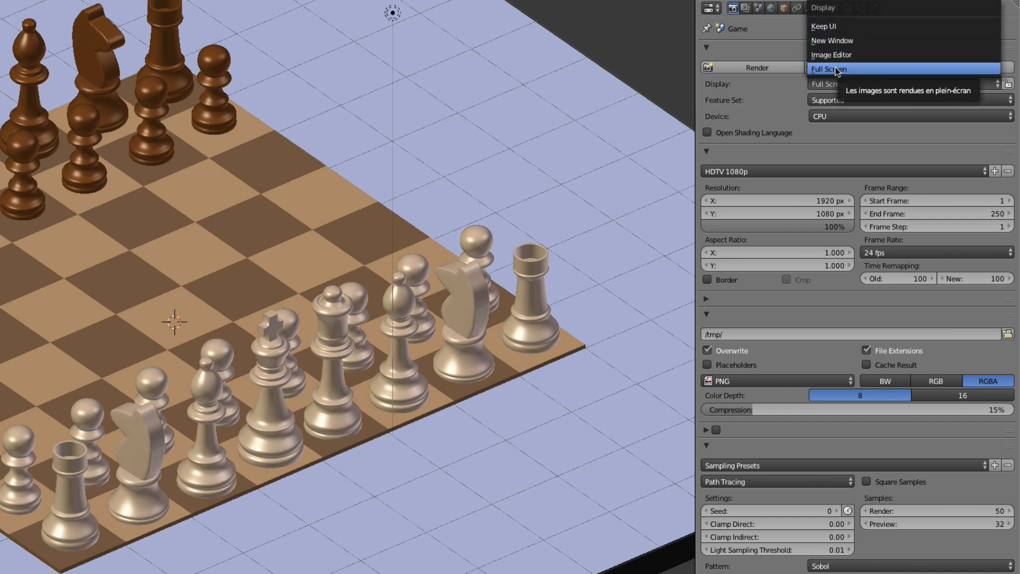
pyautogui.click(836, 67)
pyautogui.click(763, 50)
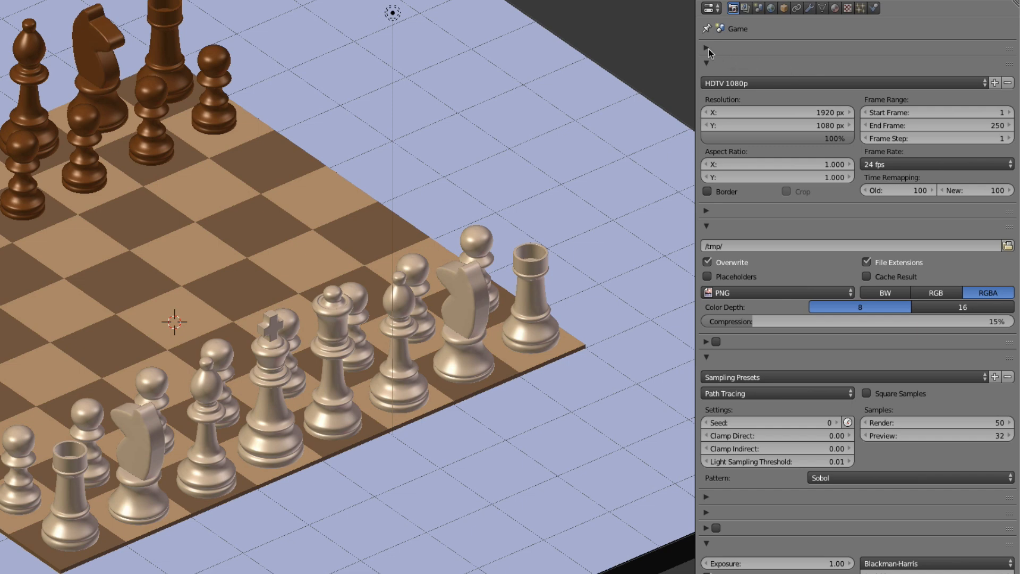
pyautogui.click(709, 49)
pyautogui.click(824, 117)
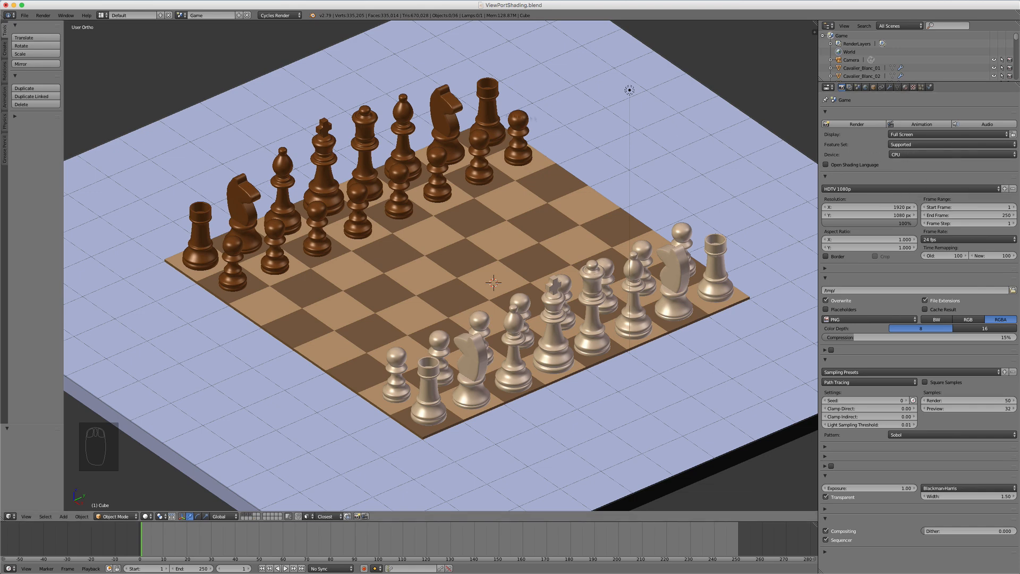
# Step: Set the Cycles compute device to None in the system preferences, save the user settings and close the preferences
pyautogui.click(30, 16)
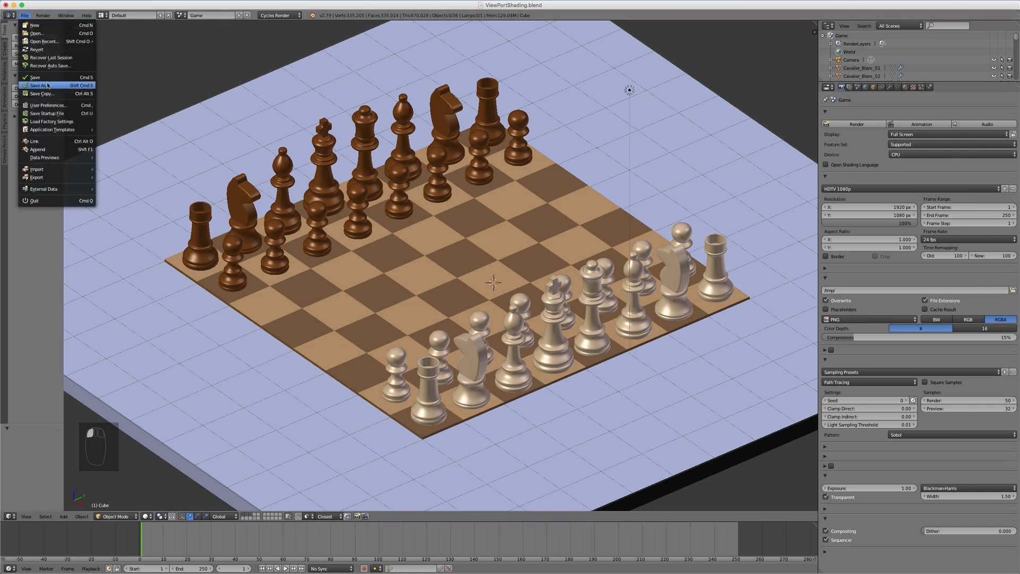
pyautogui.click(42, 102)
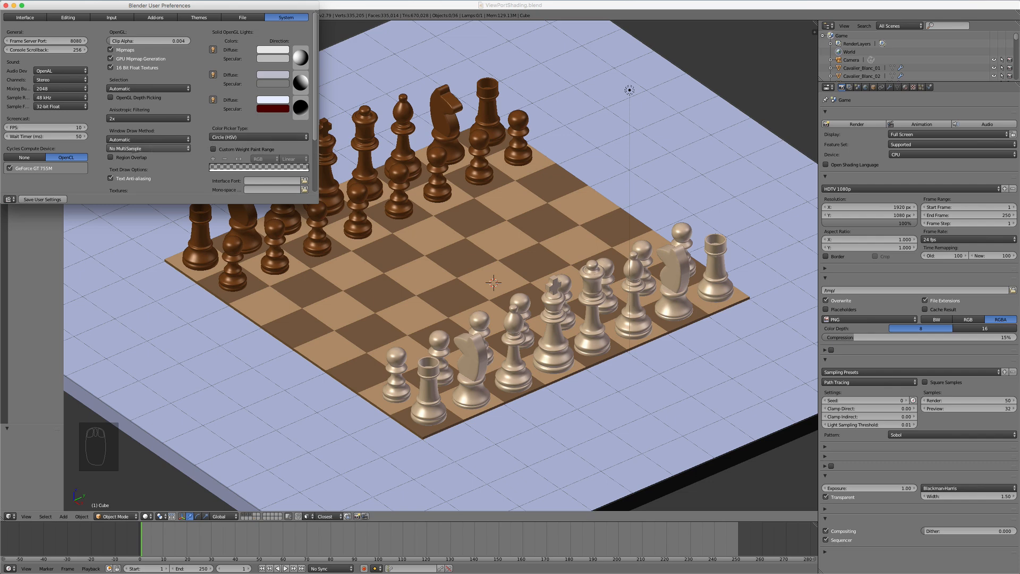
pyautogui.click(33, 157)
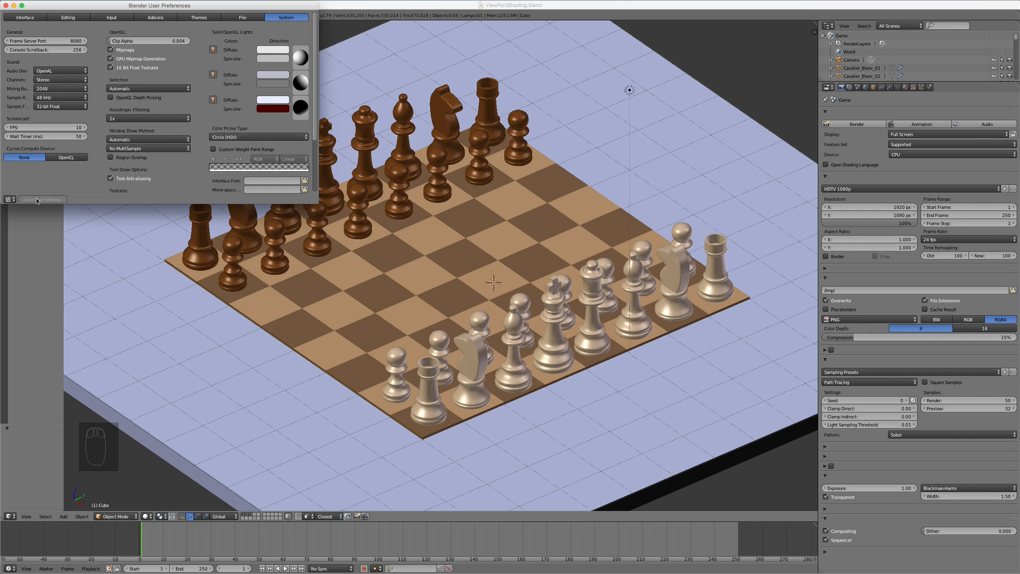
pyautogui.click(5, 6)
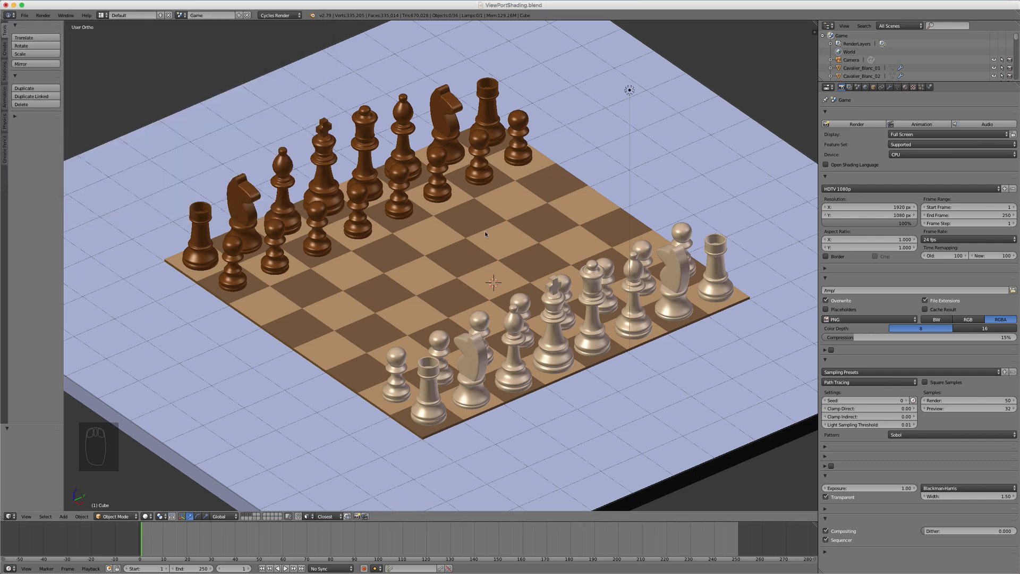
# Step: Preview the chess scene in rendered viewport shading with CPU computing and inspect it from slightly different angles
pyautogui.moveTo(493, 297)
pyautogui.mouseDown(button='middle')
pyautogui.moveTo(502, 291)
pyautogui.moveTo(496, 300)
pyautogui.mouseUp(button='middle')
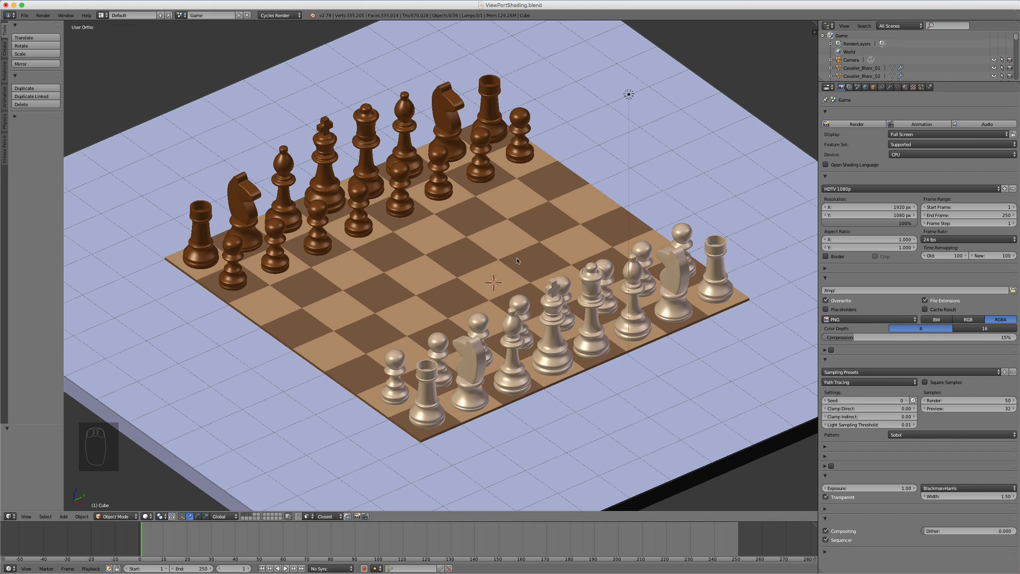
pyautogui.hotkey('shift', 'z')
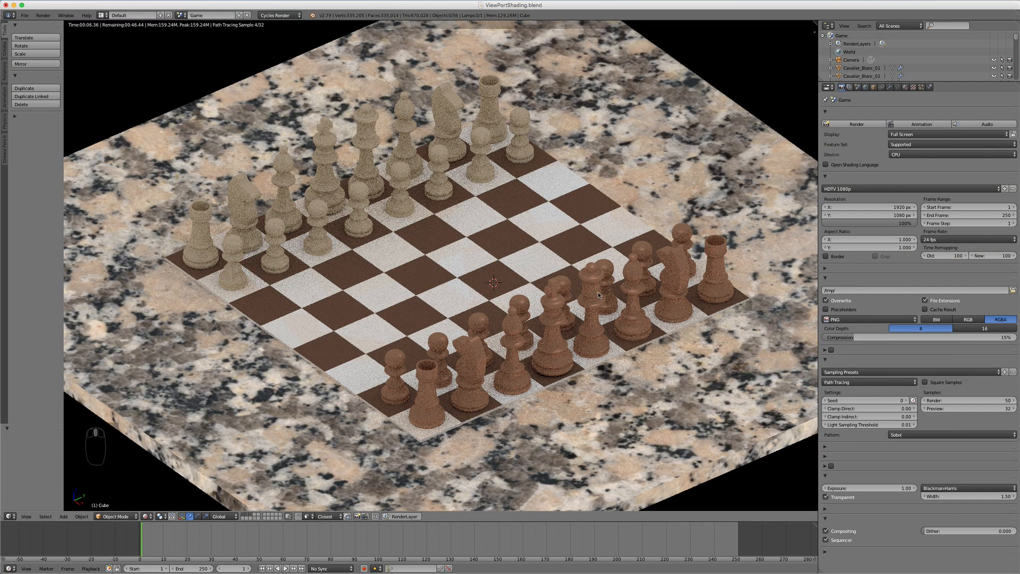
pyautogui.moveTo(599, 296)
pyautogui.mouseDown(button='middle')
pyautogui.moveTo(584, 291)
pyautogui.moveTo(597, 293)
pyautogui.mouseUp(button='middle')
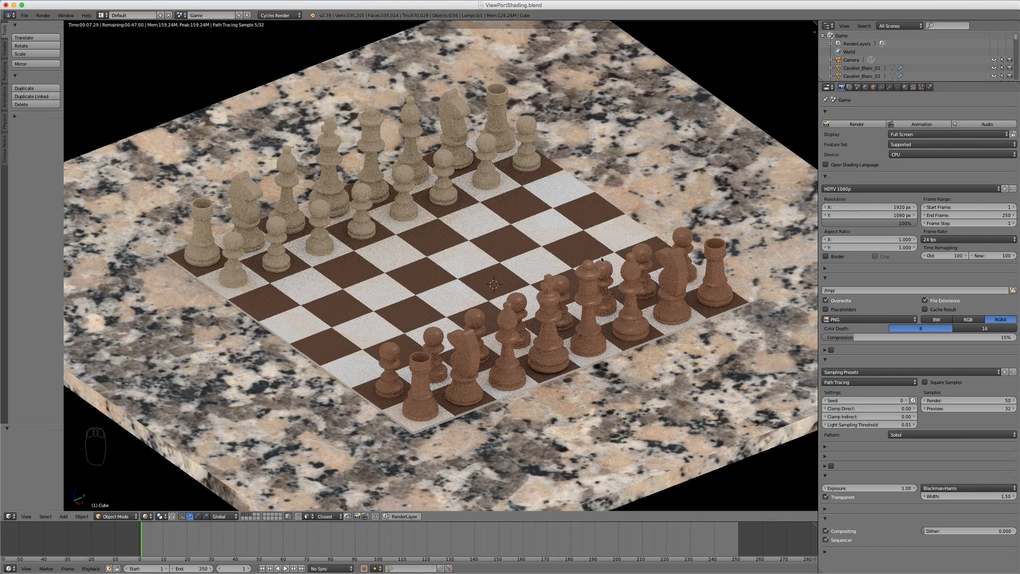
pyautogui.moveTo(604, 262)
pyautogui.mouseDown(button='middle')
pyautogui.moveTo(587, 262)
pyautogui.moveTo(602, 261)
pyautogui.mouseUp(button='middle')
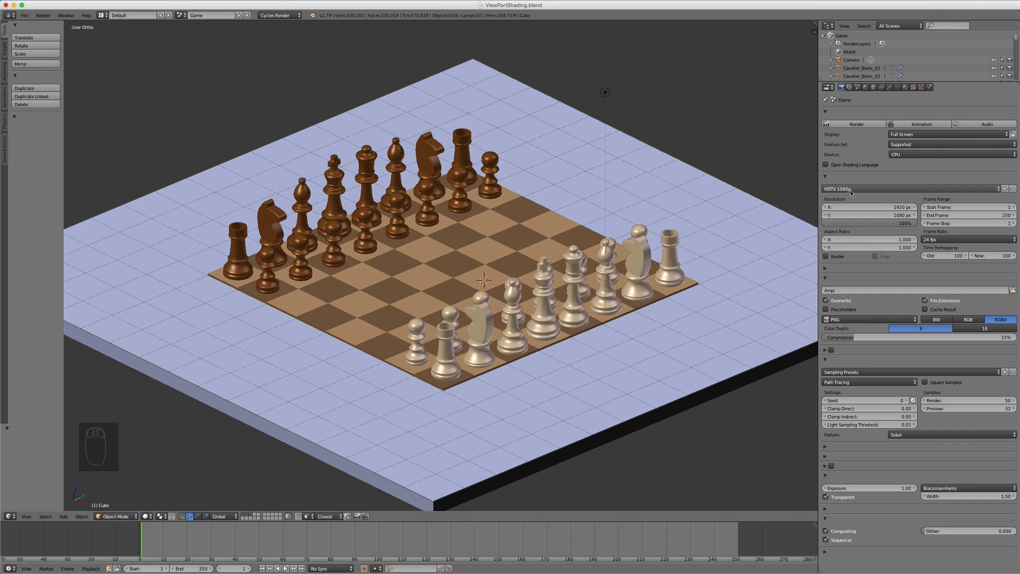
pyautogui.click(851, 191)
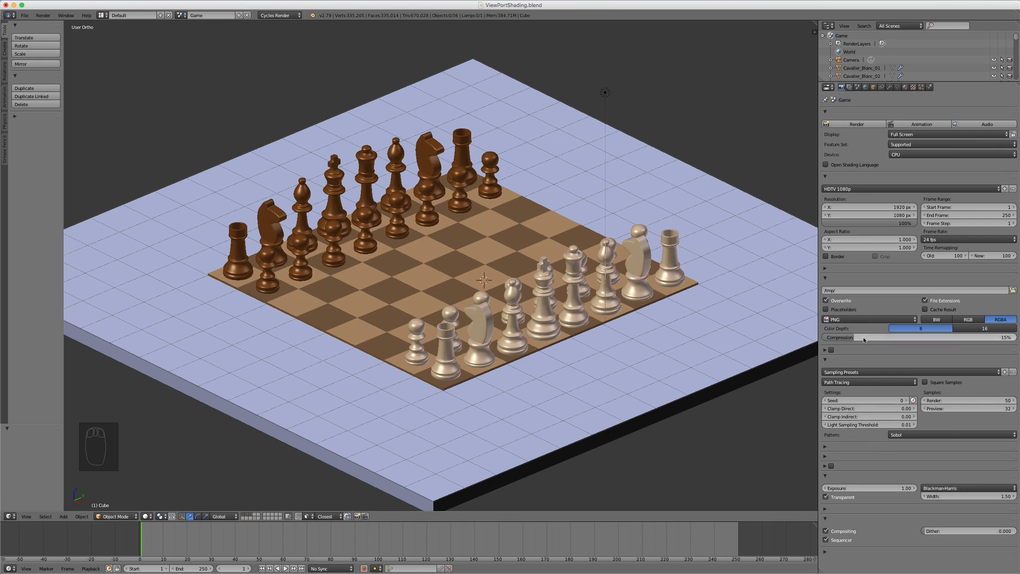
pyautogui.click(845, 290)
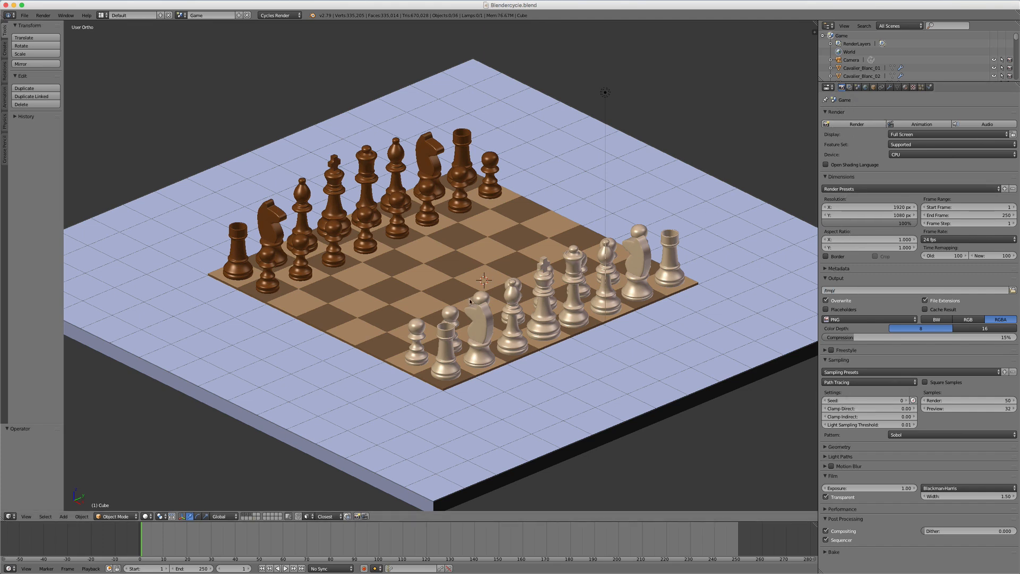
# Step: Preview the scene in rendered shading while checking the sampling and render layer denoising settings, then return to solid shading
pyautogui.hotkey('shift', 'z')
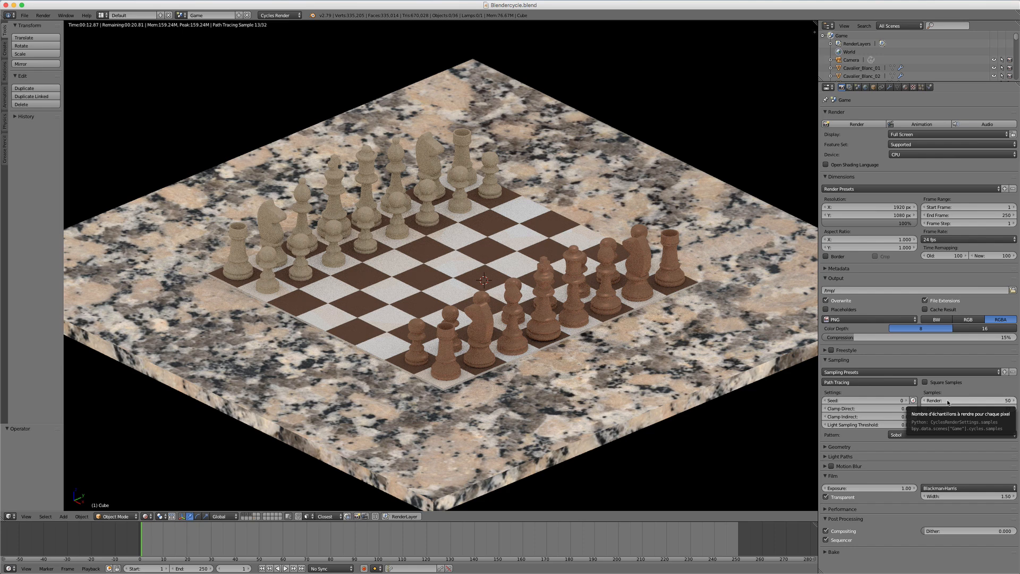
pyautogui.click(849, 88)
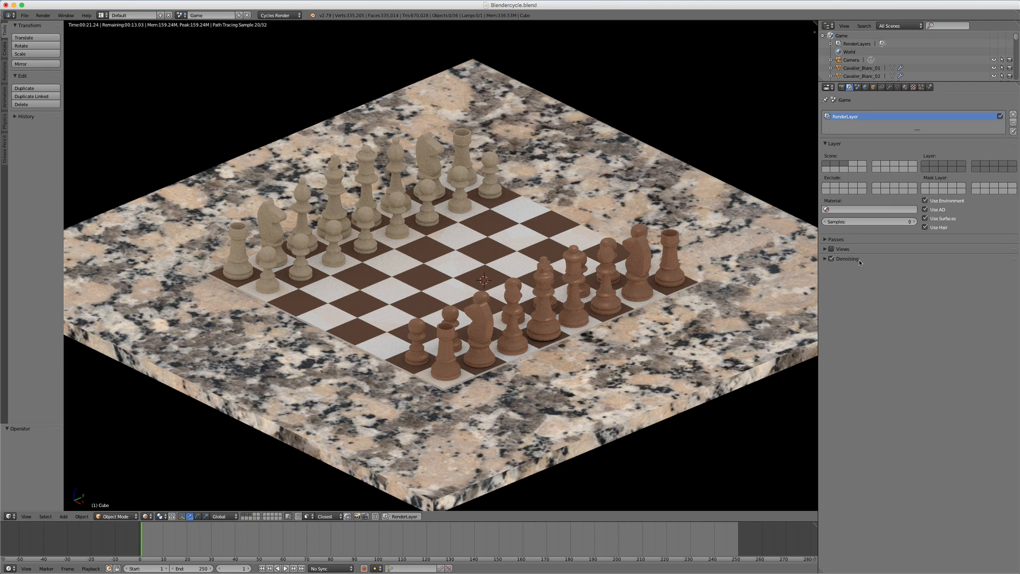
pyautogui.click(842, 87)
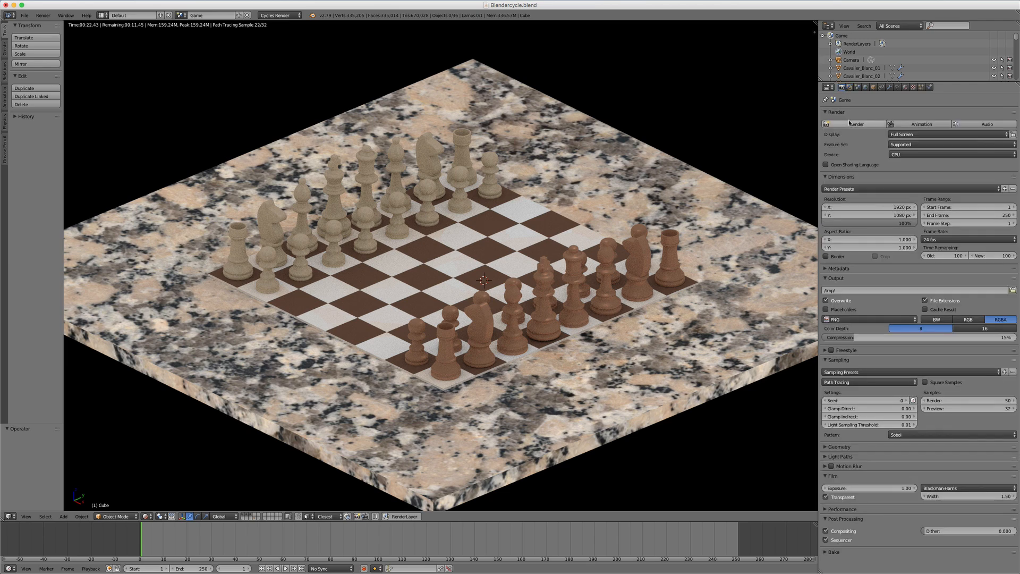
pyautogui.click(850, 87)
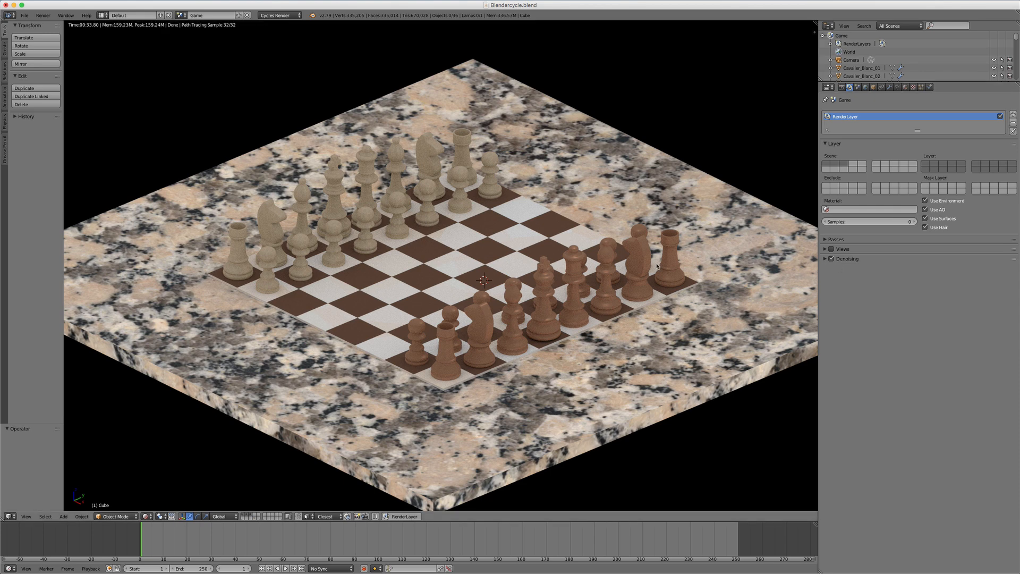
pyautogui.hotkey('shift', 'z')
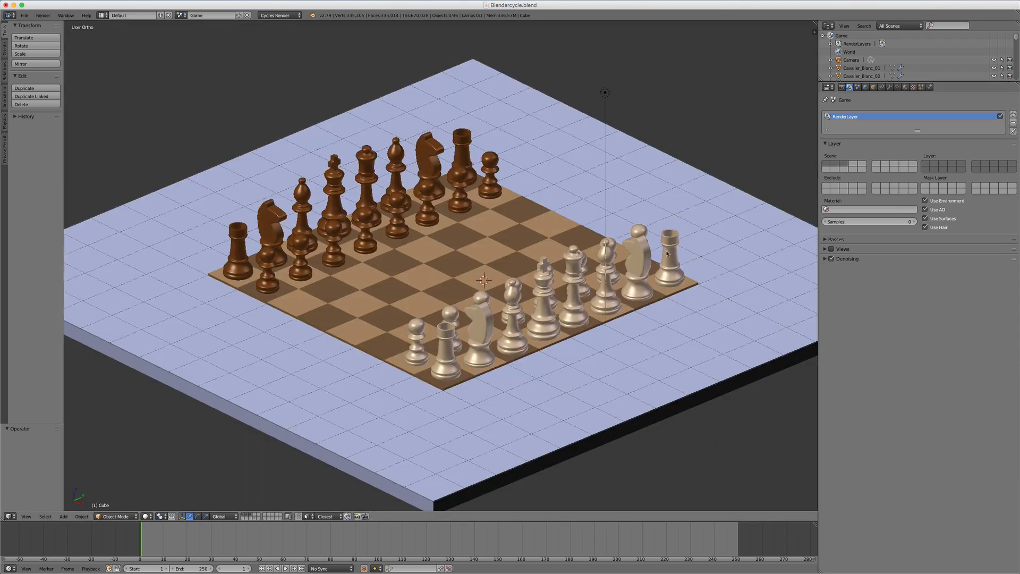
# Step: Inspect the material settings and viewport colors of the far white rook and of the chessboard, with the Surface settings collapsed
pyautogui.rightClick(665, 253)
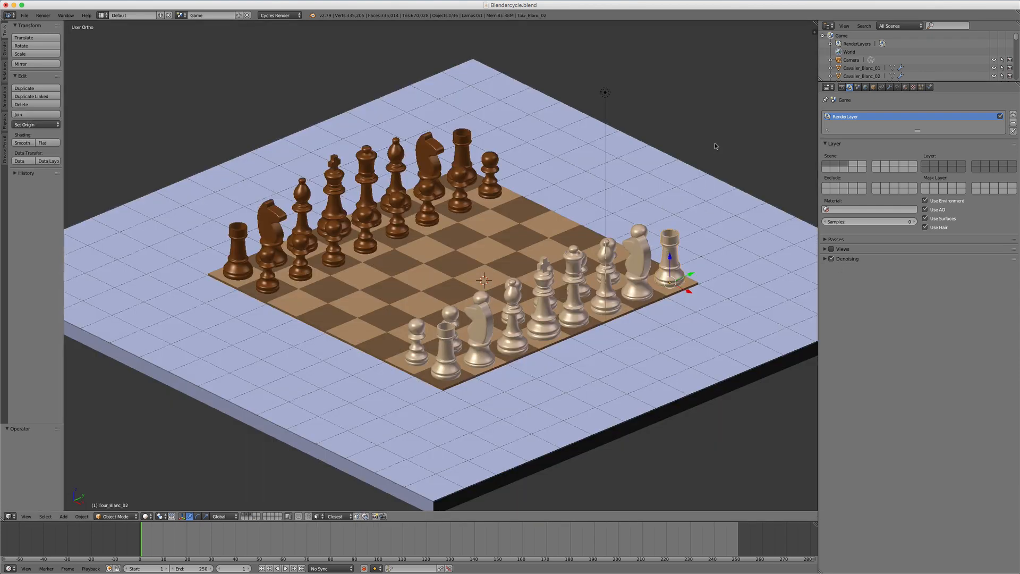
pyautogui.click(905, 87)
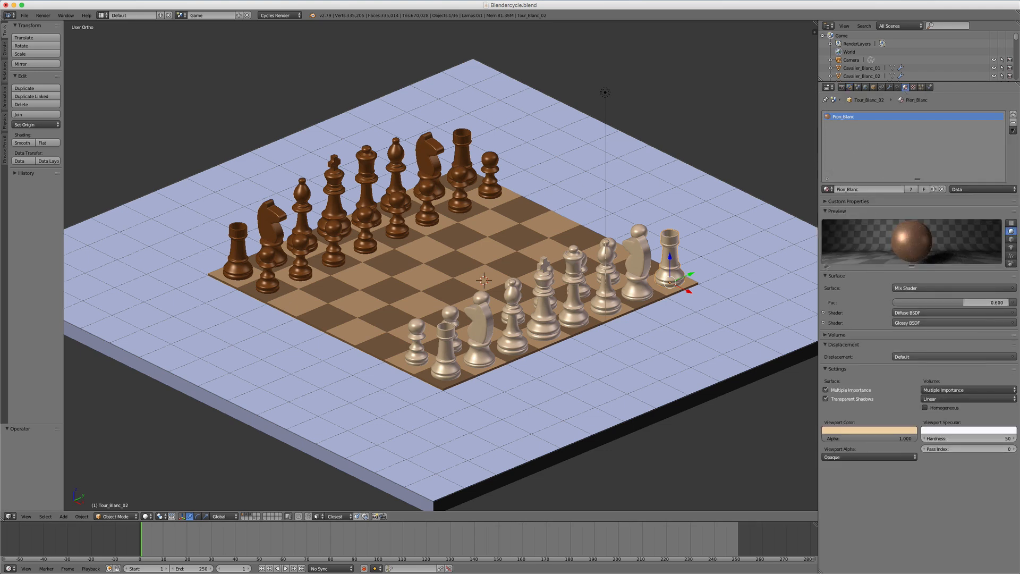
pyautogui.click(827, 277)
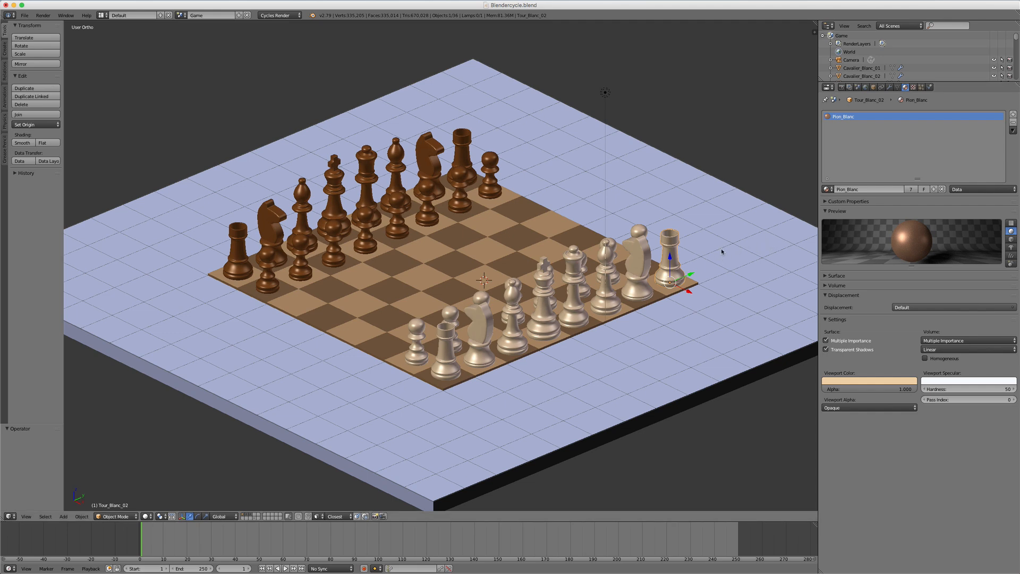
pyautogui.rightClick(511, 245)
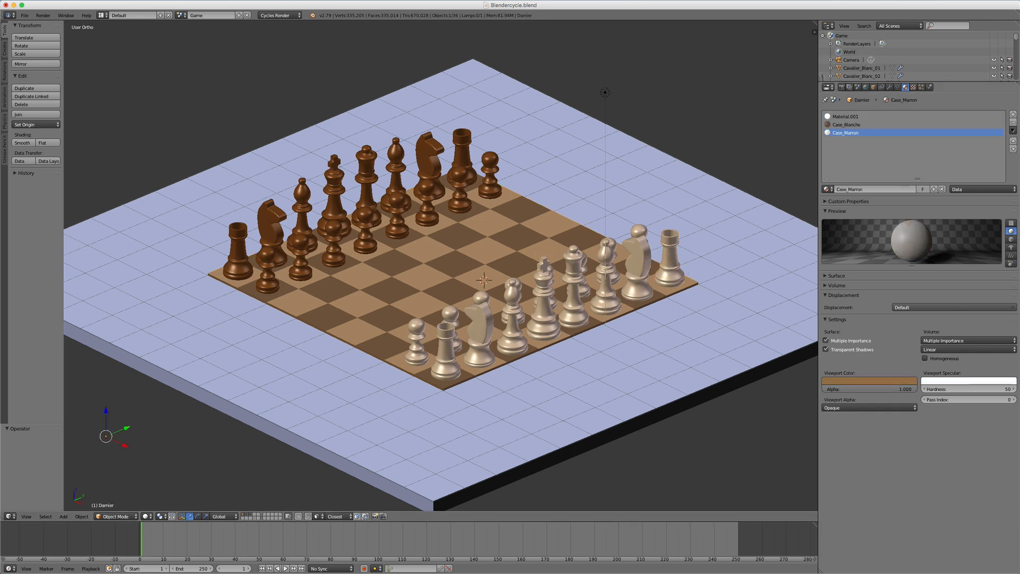
# Step: Split the 3D view vertically into two side-by-side viewports, with the new one taking the larger share
pyautogui.moveTo(815, 31); pyautogui.dragTo(350, 65)
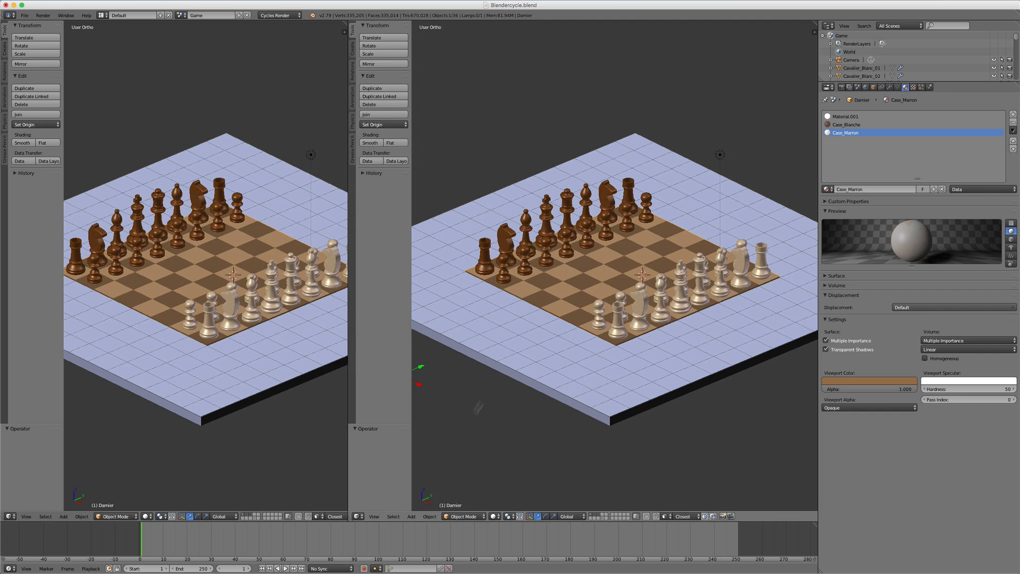
# Step: Switch the larger duplicate 3D view to the Node Editor and examine the Case_Marron material's nodes from Voronoi Texture to Material Output
pyautogui.click(358, 516)
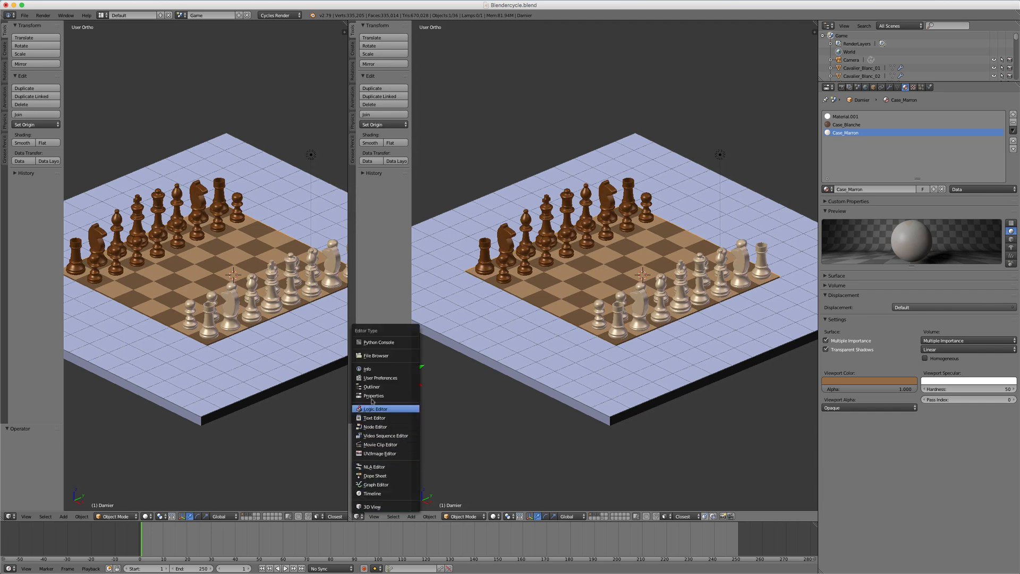
pyautogui.click(377, 428)
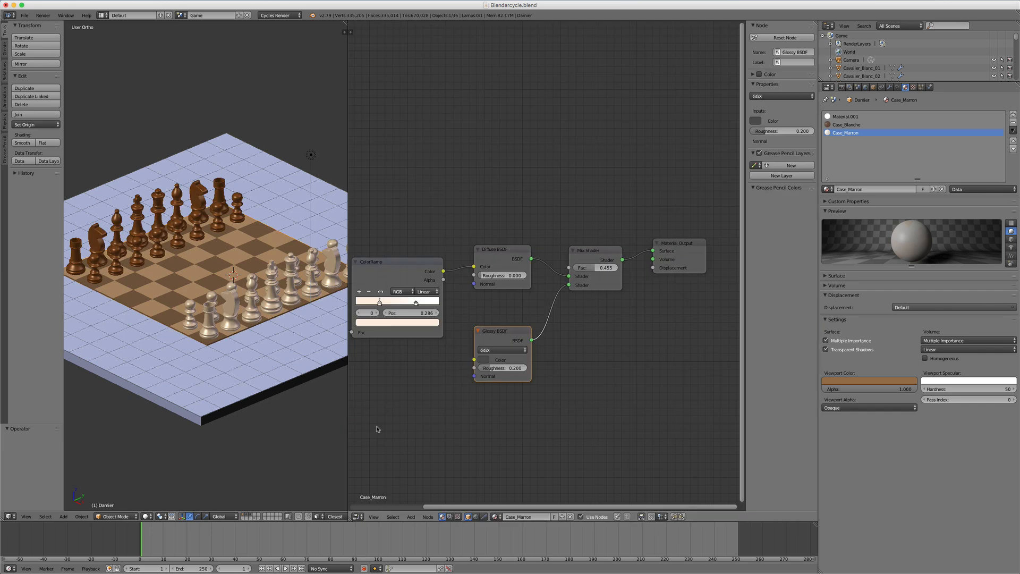
pyautogui.scroll(-4, 517, 286)
pyautogui.moveTo(517, 286); pyautogui.dragTo(549, 263, button='middle')
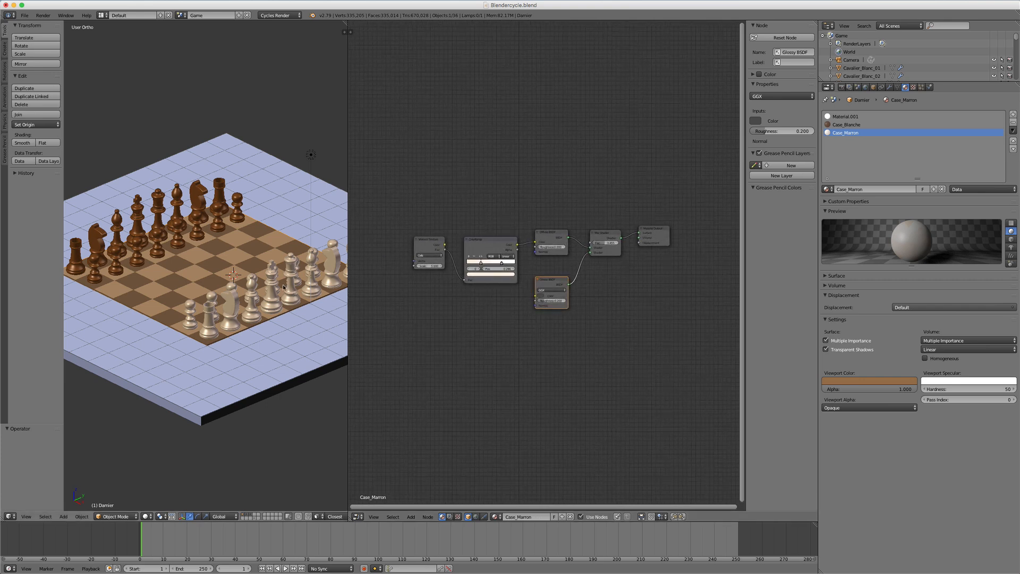
pyautogui.scroll(3, 283, 287)
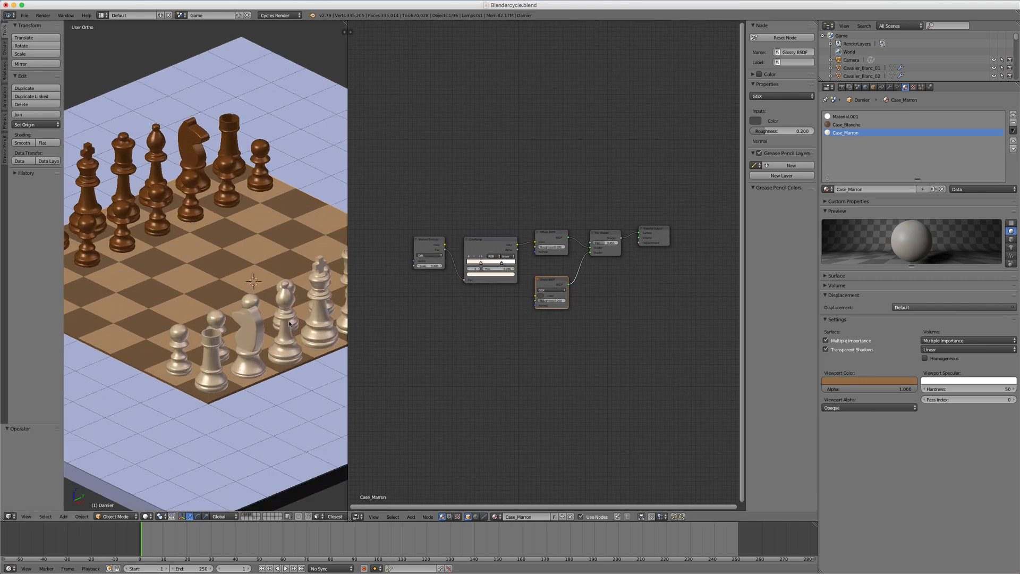
pyautogui.scroll(4, 600, 254)
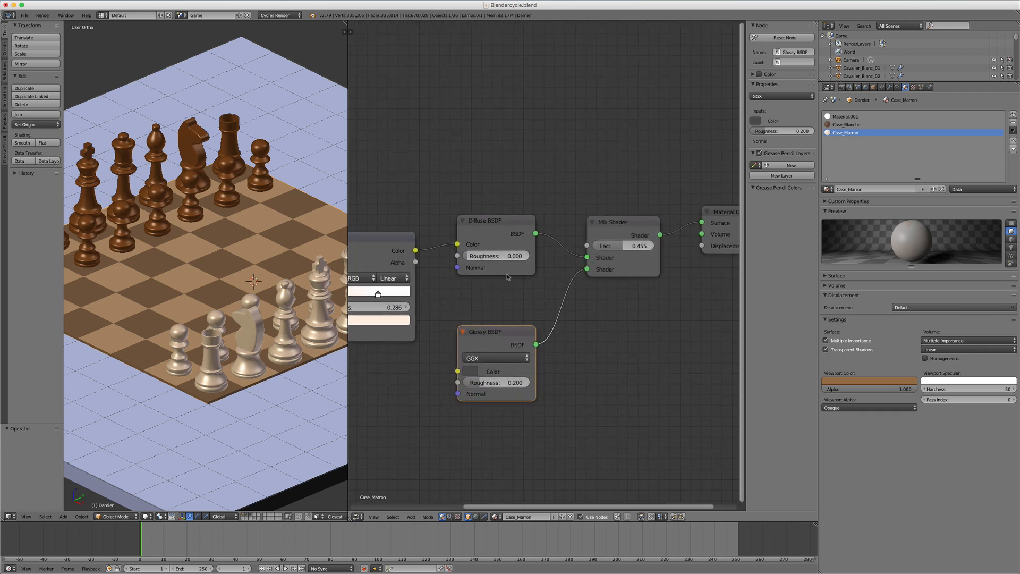
pyautogui.moveTo(508, 277); pyautogui.dragTo(665, 286, button='middle')
pyautogui.scroll(1, 664, 286)
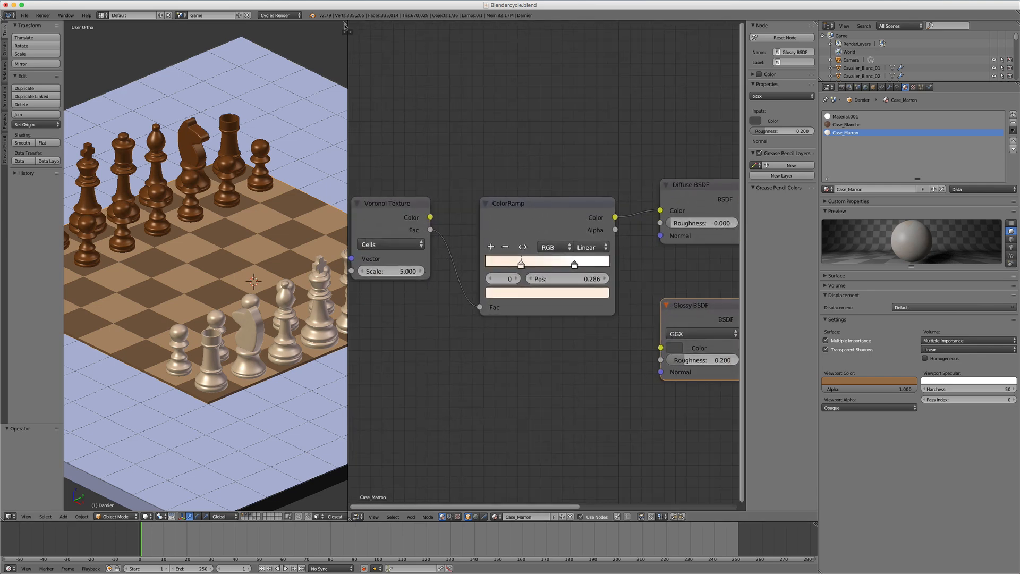
# Step: Merge the node editor area back into a single full-width 3D view and reframe the whole chess scene with its lamp
pyautogui.moveTo(345, 22); pyautogui.dragTo(486, 81)
pyautogui.scroll(-4, 598, 165)
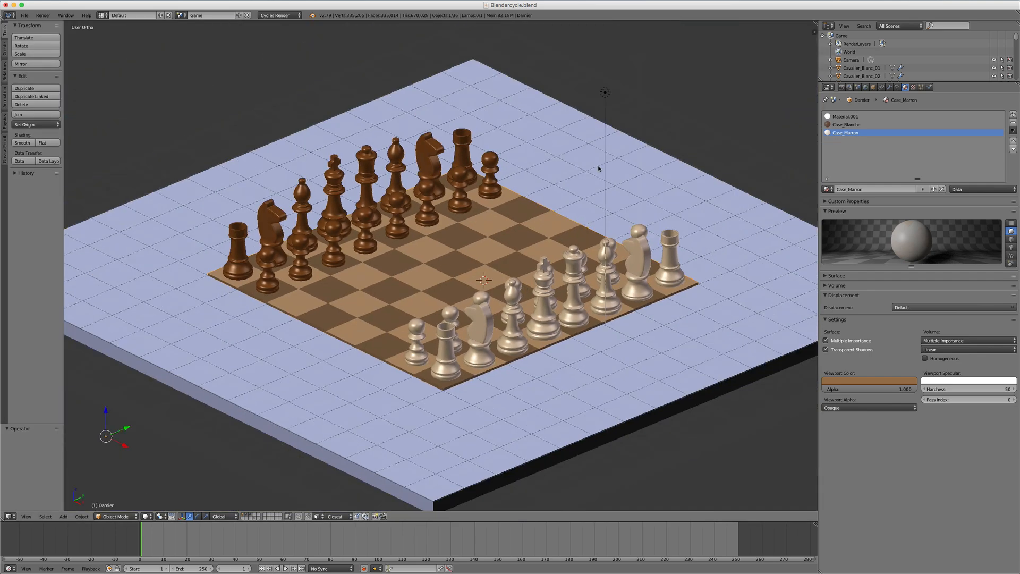
pyautogui.scroll(4, 598, 165)
pyautogui.scroll(-1, 598, 171)
pyautogui.moveTo(536, 199)
pyautogui.mouseDown(button='middle')
pyautogui.moveTo(546, 195)
pyautogui.moveTo(531, 200)
pyautogui.mouseUp(button='middle')
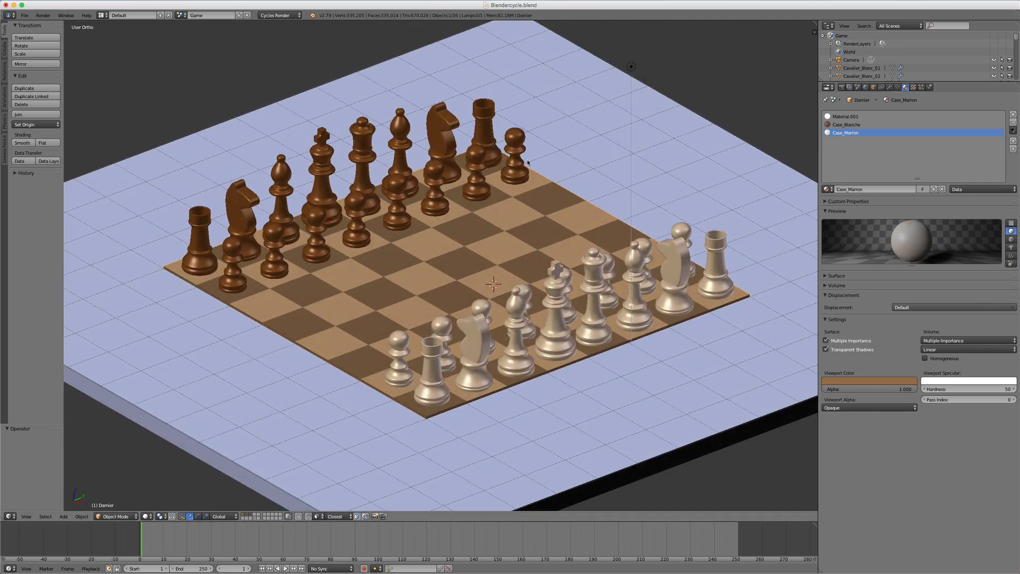
pyautogui.scroll(-1, 604, 128)
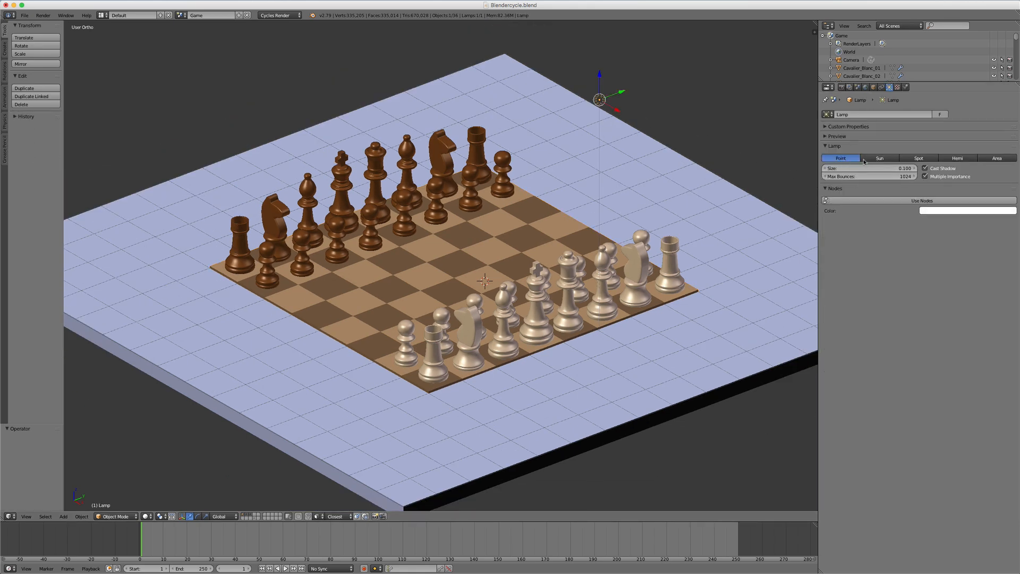
# Step: Try the Sun, Spot, Hemi and Area types on the scene's lamp to compare their settings, and return it to Point
pyautogui.click(880, 159)
pyautogui.click(919, 159)
pyautogui.click(957, 159)
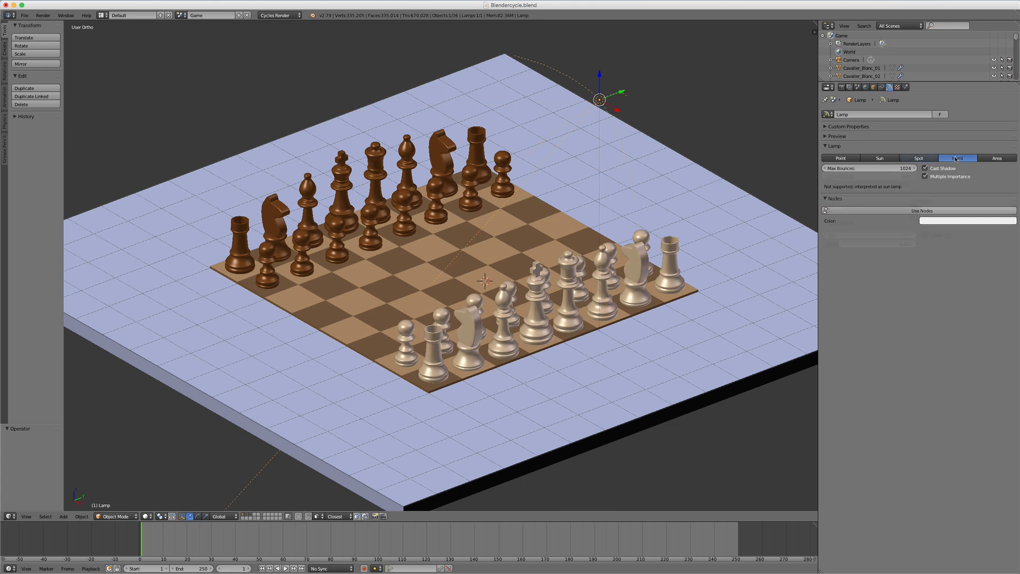
pyautogui.click(997, 158)
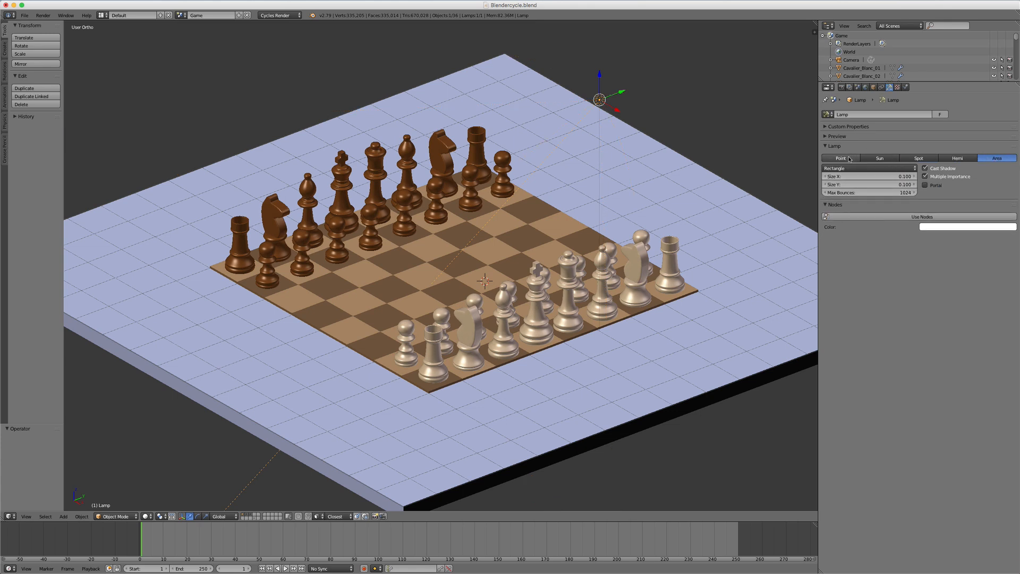
pyautogui.click(848, 158)
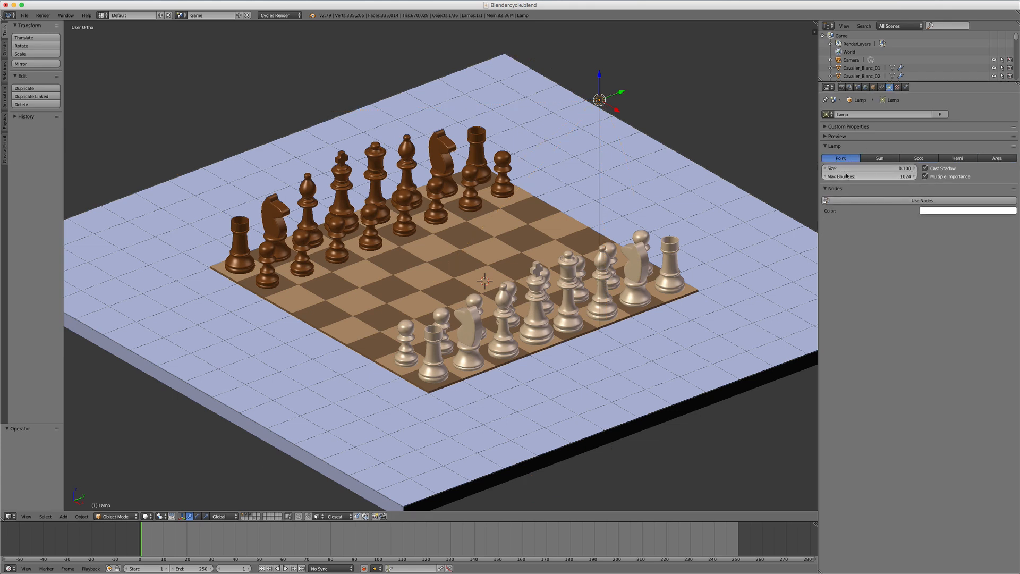
# Step: Switch the render engine to Blender Render and review the point lamp's settings and the solid view of the scene
pyautogui.click(287, 16)
pyautogui.click(289, 24)
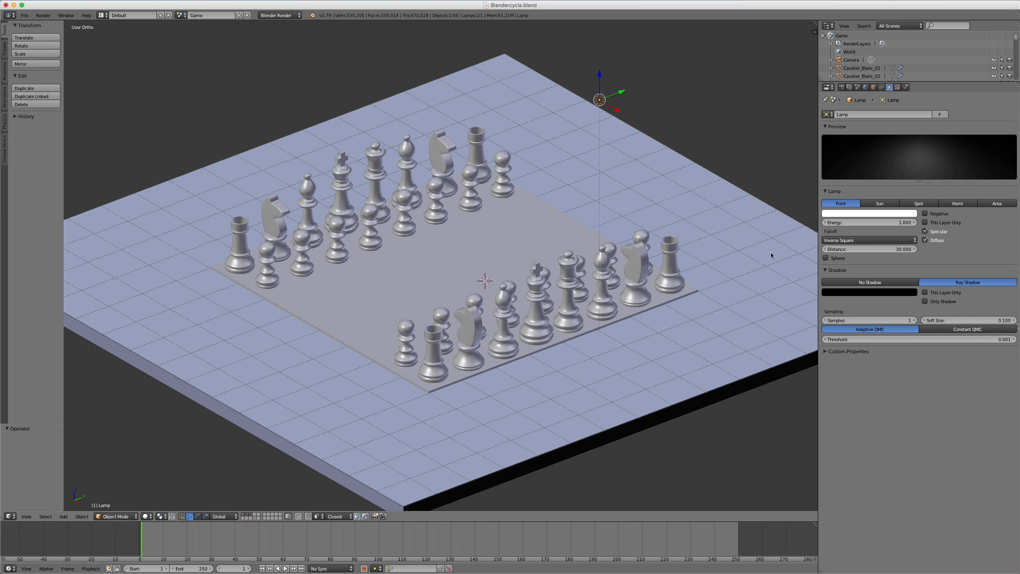
pyautogui.scroll(-1, 771, 255)
pyautogui.scroll(1, 772, 255)
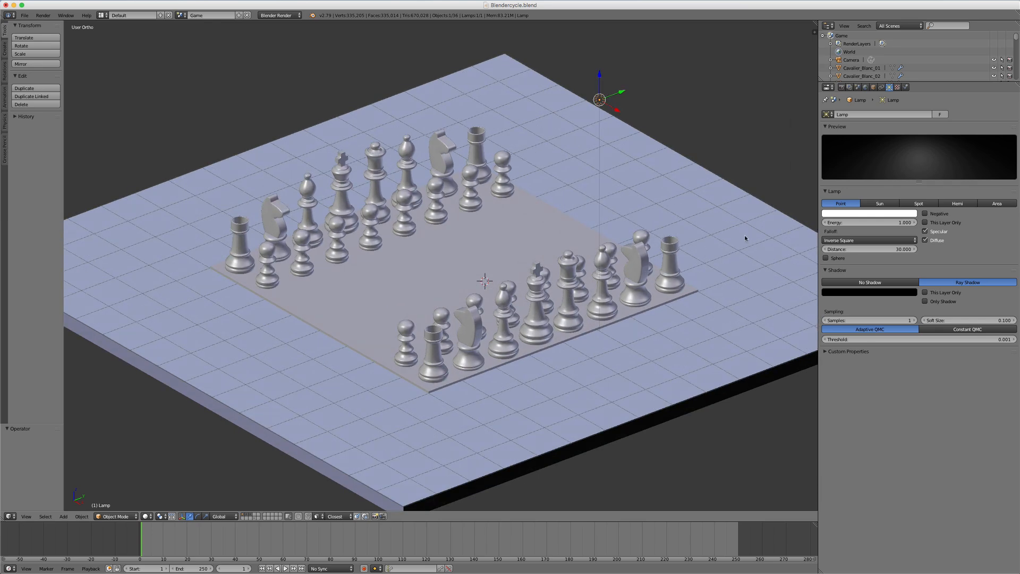